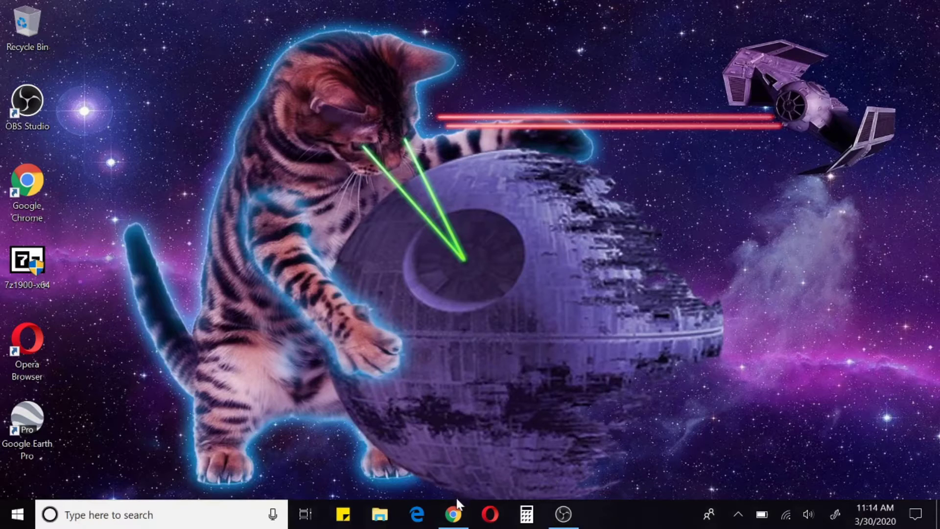
Step: Return to the MetaMask Chrome Web Store page and request adding the extension to Chrome
{"action": "left_click", "coordinate": [454, 513]}
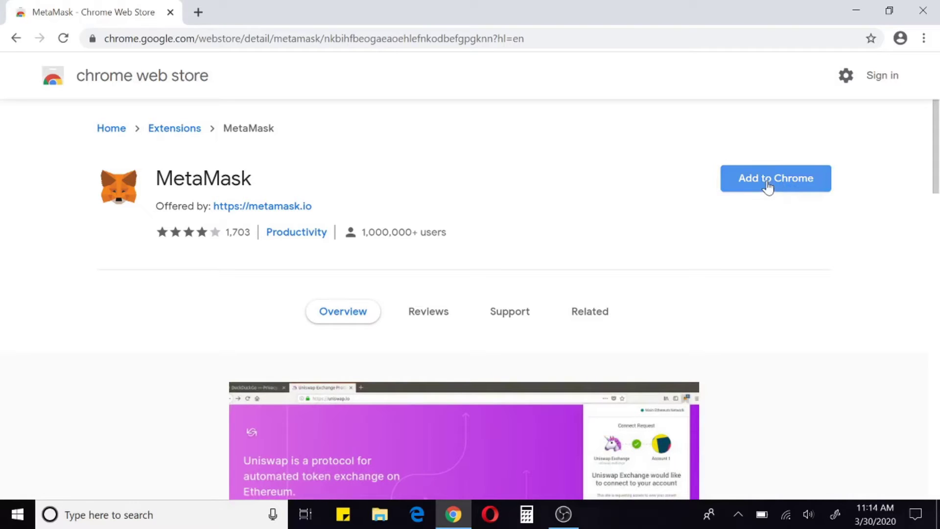
{"action": "left_click", "coordinate": [767, 186]}
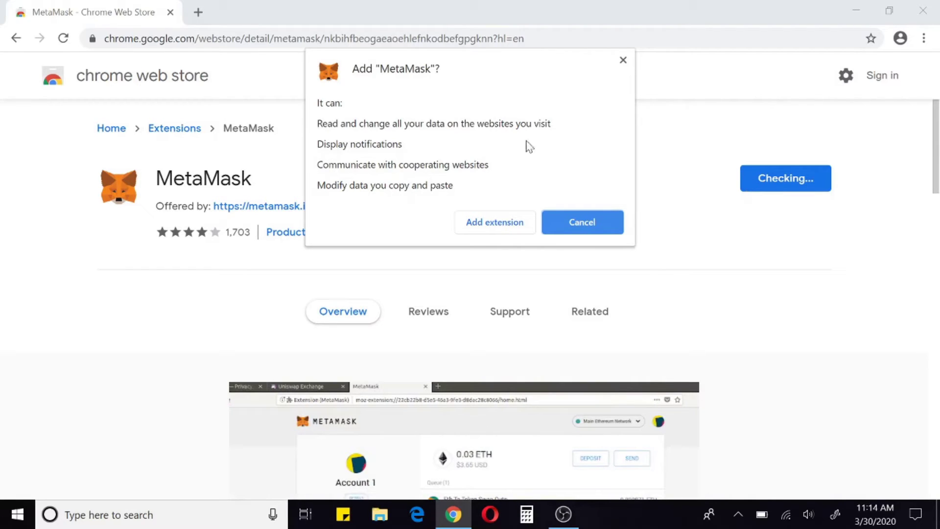
Step: Approve the MetaMask install, choose Create a Wallet, and answer the usage-data prompt
{"action": "left_click", "coordinate": [471, 222]}
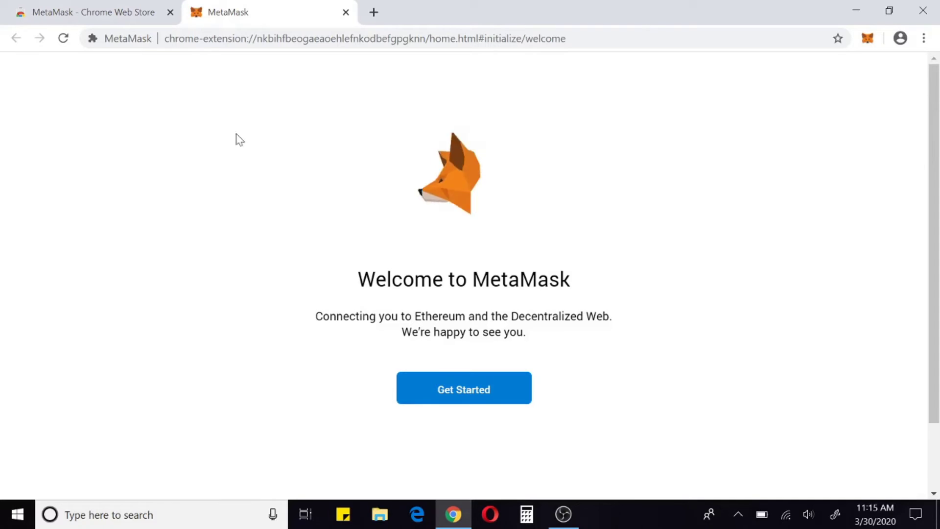
{"action": "left_click", "coordinate": [458, 402]}
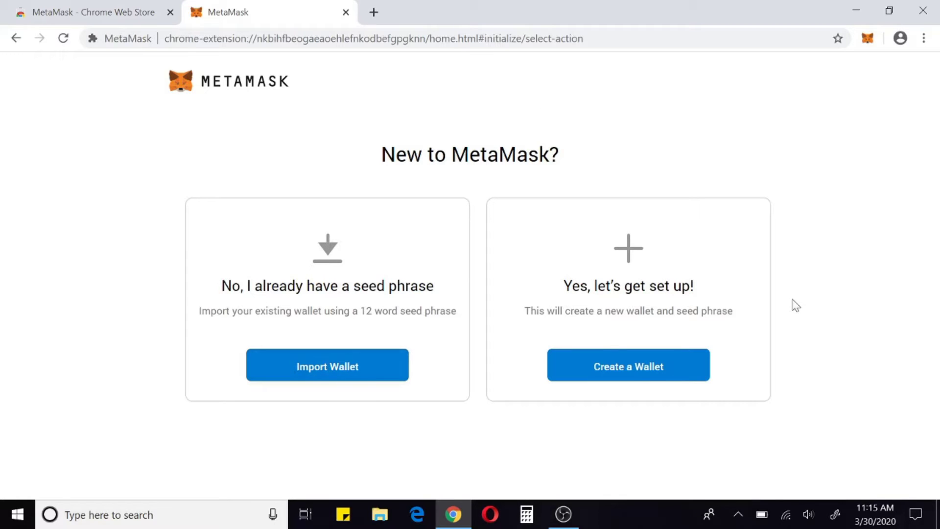
{"action": "left_click", "coordinate": [644, 377]}
{"action": "scroll", "coordinate": [743, 273], "scroll_direction": "down", "scroll_amount": 2}
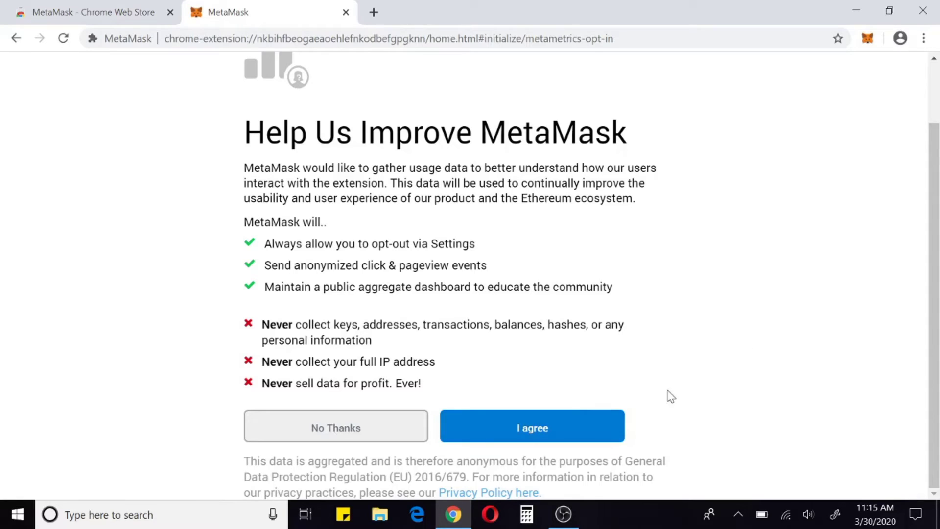
{"action": "left_click", "coordinate": [479, 436]}
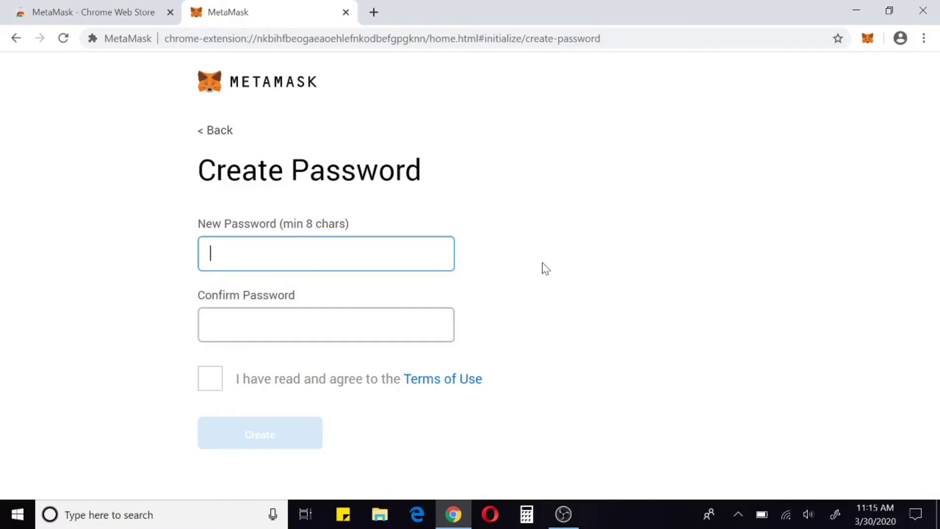
Step: Enter the wallet password, confirm it, and agree to the Terms of Use
{"action": "type", "text": "aaaaa"}
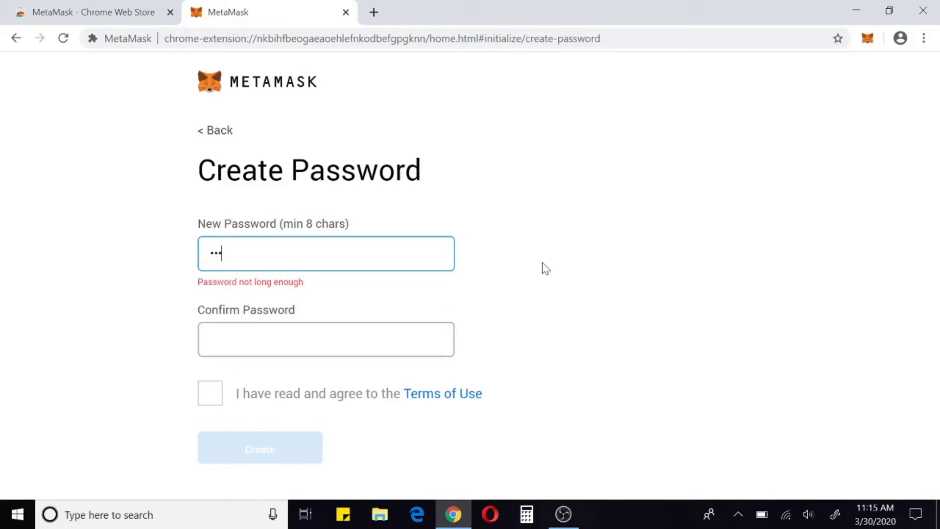
{"action": "type", "text": "aaaaaa"}
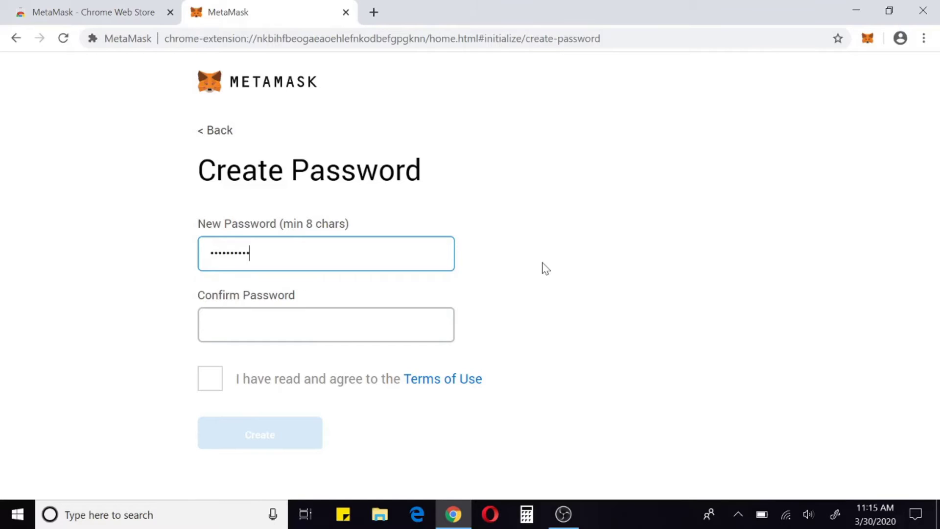
{"action": "left_click", "coordinate": [208, 327]}
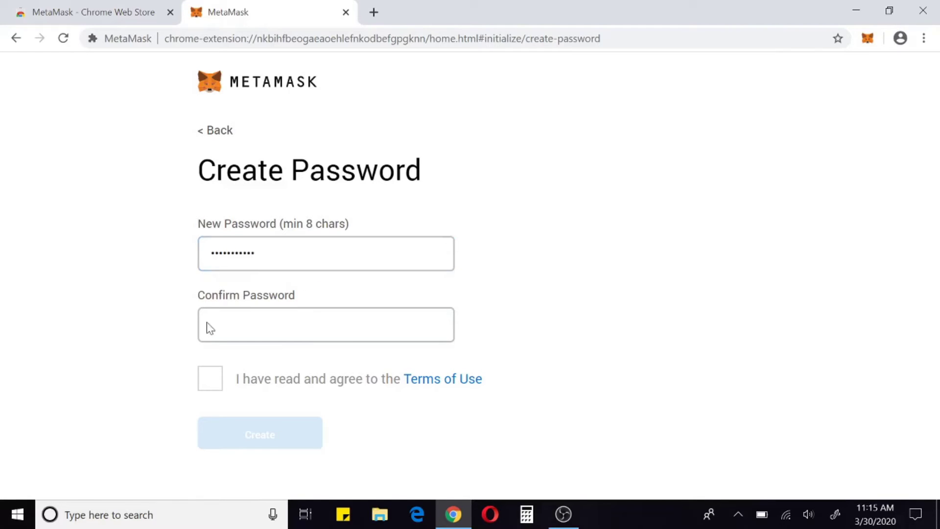
{"action": "type", "text": "aaaaa"}
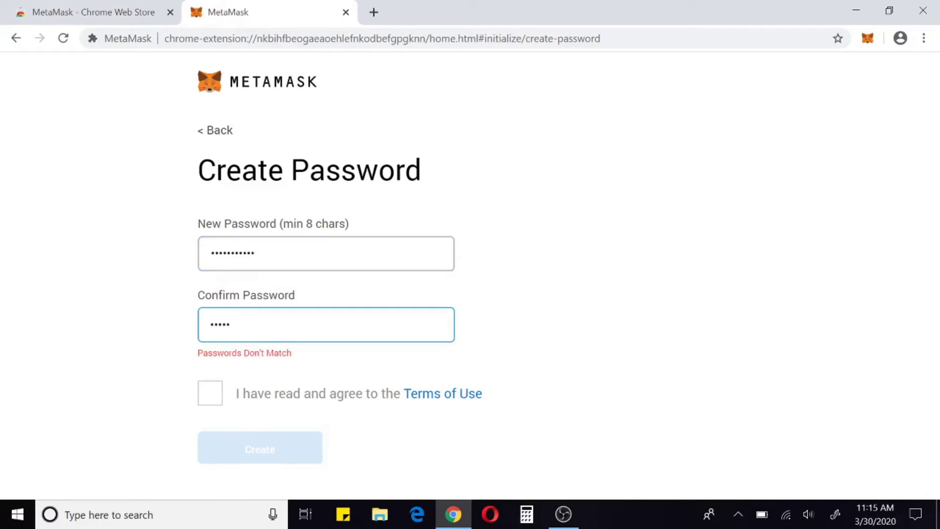
{"action": "type", "text": "aaaaaa"}
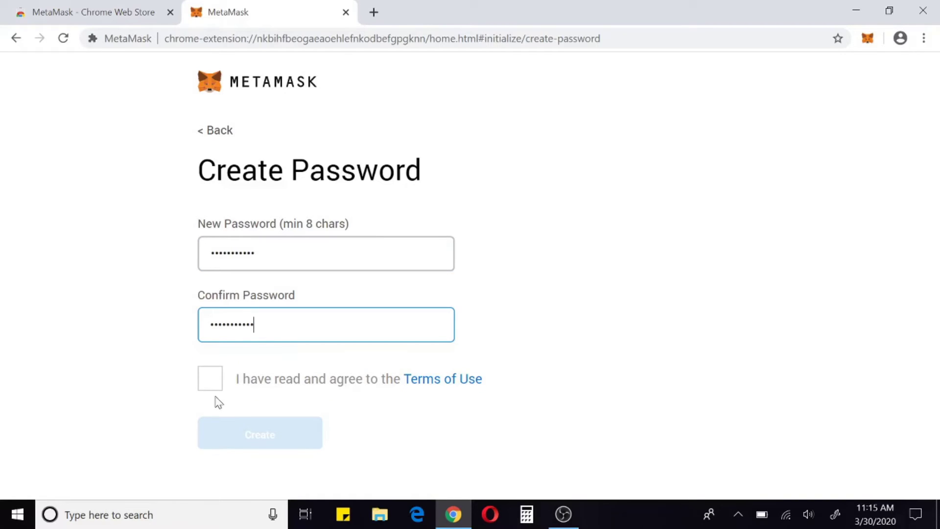
{"action": "left_click", "coordinate": [210, 380]}
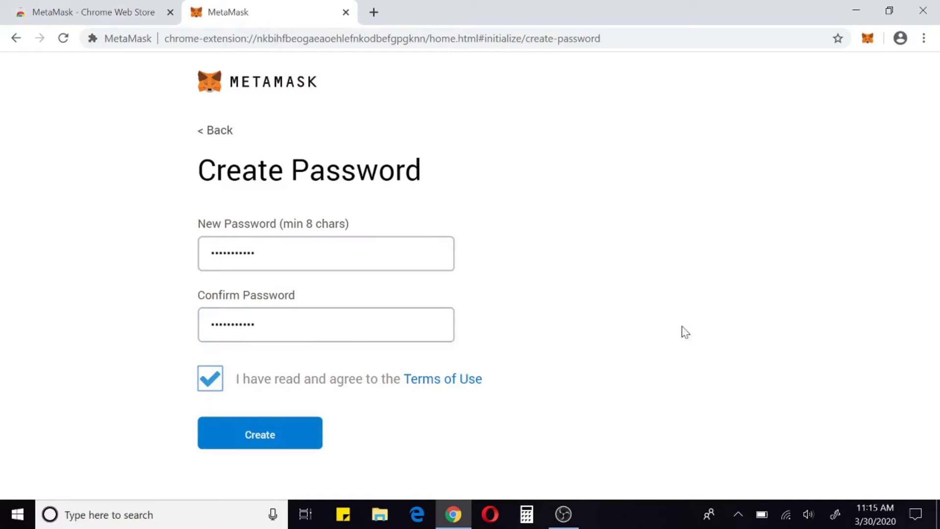
Step: Create the wallet, reveal the 12 secret backup words, and select the whole phrase
{"action": "left_click", "coordinate": [262, 448]}
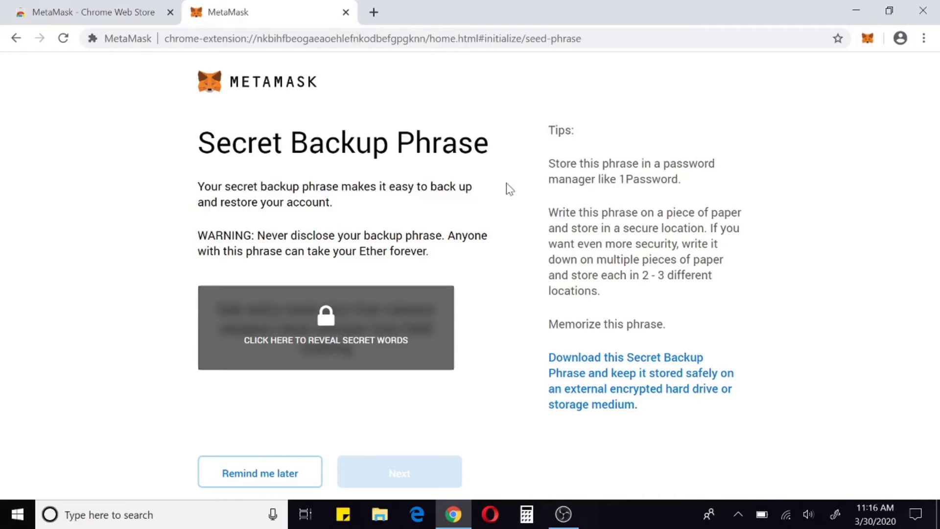
{"action": "left_click", "coordinate": [367, 325]}
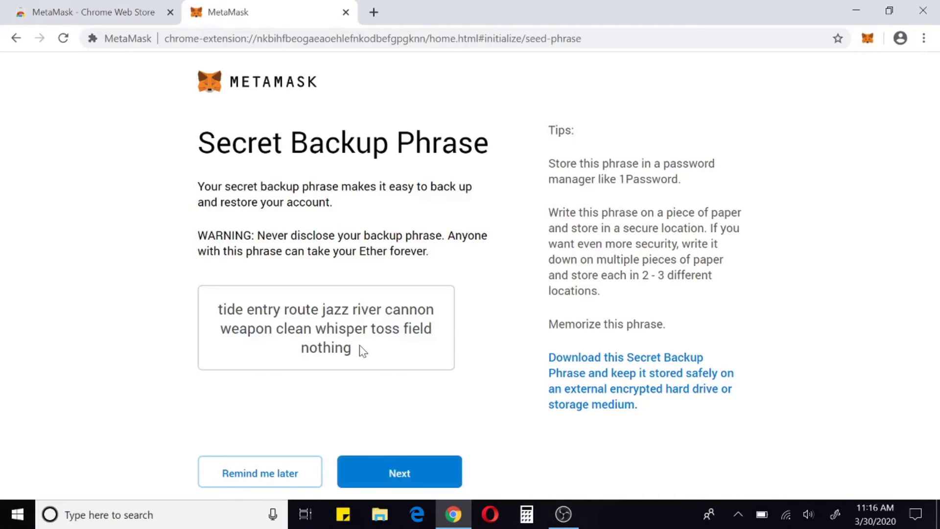
{"action": "left_click_drag", "start_coordinate": [371, 357], "coordinate": [214, 309]}
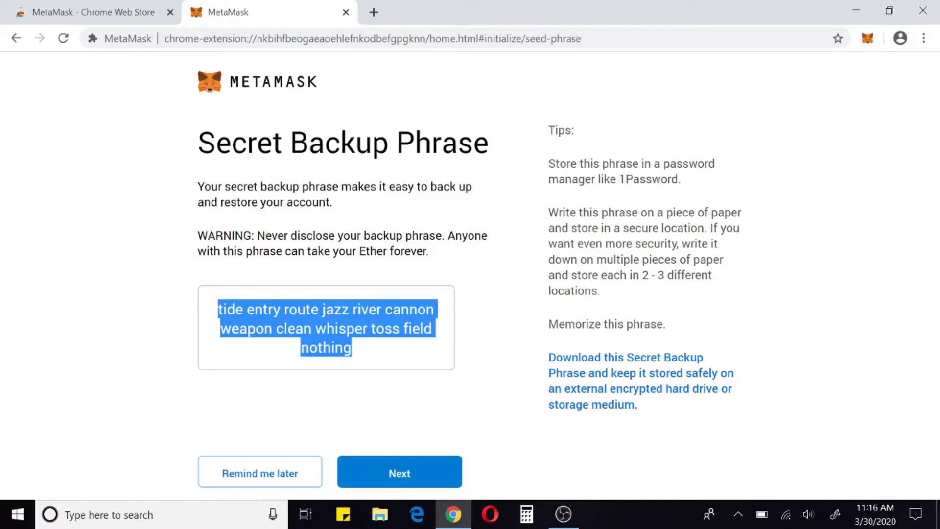
Step: Copy the backup phrase and create a new desktop text document named MMK
{"action": "right_click", "coordinate": [319, 318]}
{"action": "left_click", "coordinate": [334, 327]}
{"action": "left_click", "coordinate": [915, 514]}
{"action": "left_click", "coordinate": [936, 518]}
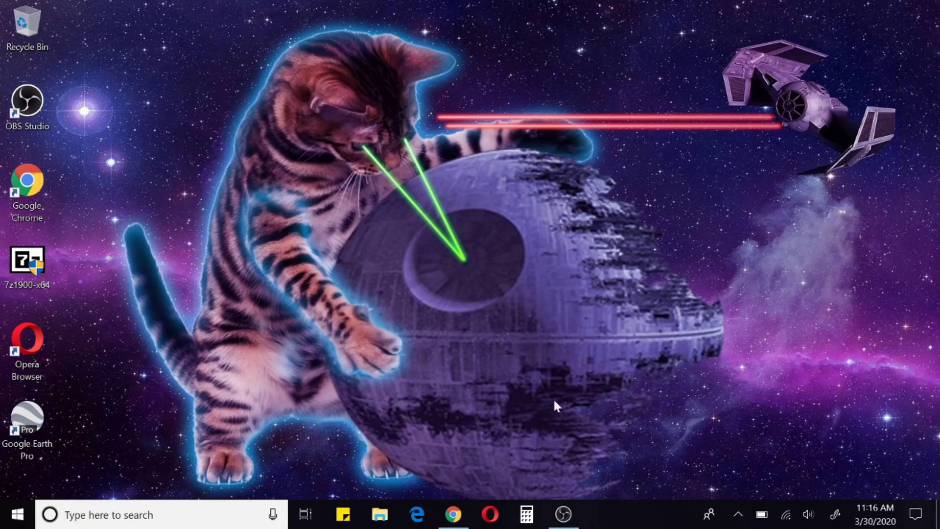
{"action": "right_click", "coordinate": [407, 357]}
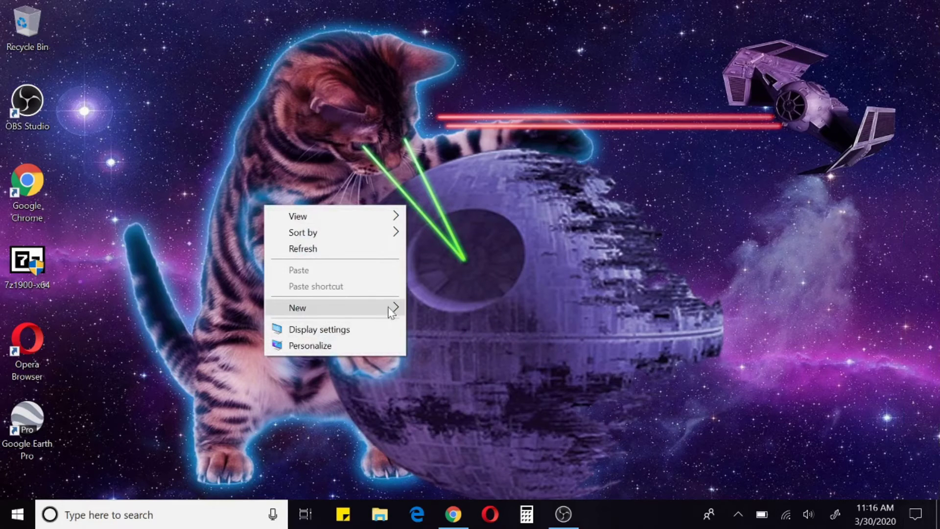
{"action": "left_click", "coordinate": [394, 309]}
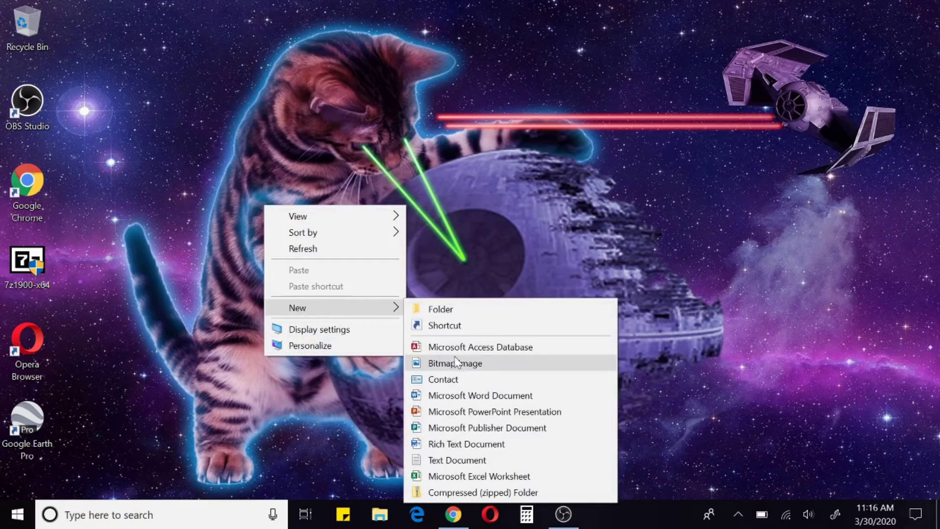
{"action": "left_click", "coordinate": [449, 462]}
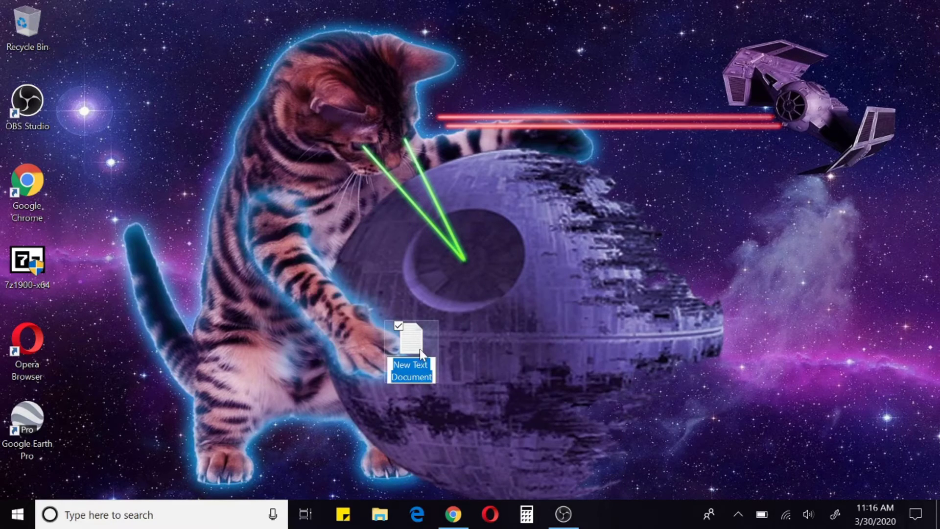
{"action": "type", "text": "MMK"}
{"action": "key", "text": "Return"}
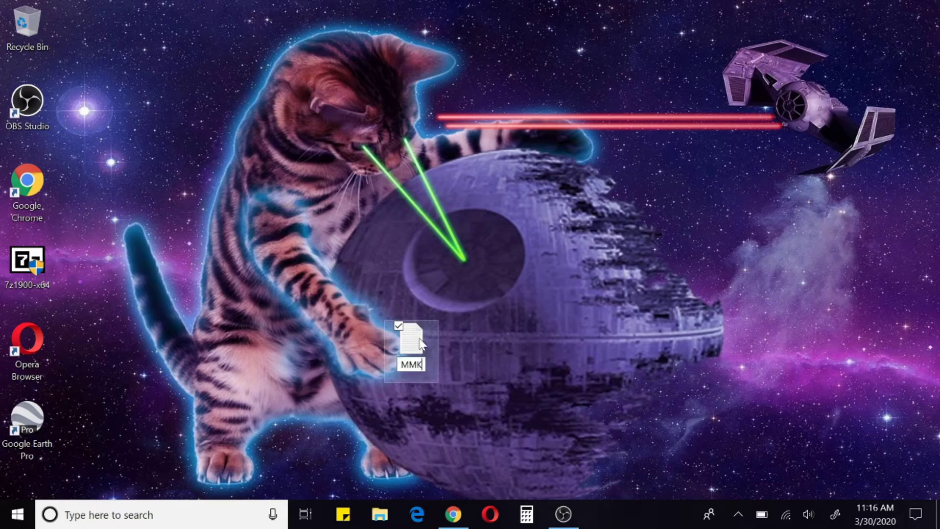
Step: Open MMK in Notepad, paste the phrase, save the file, and minimize it
{"action": "key", "text": "Return"}
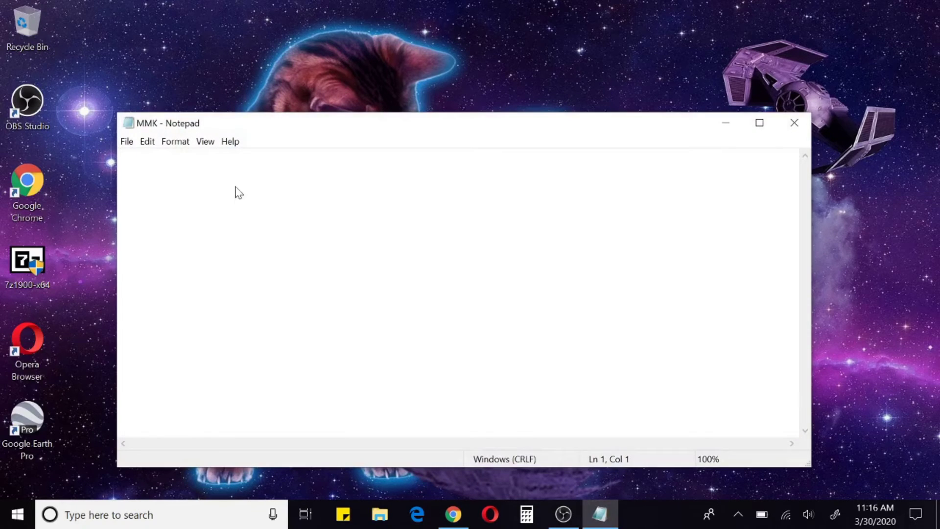
{"action": "right_click", "coordinate": [235, 187]}
{"action": "left_click", "coordinate": [113, 245]}
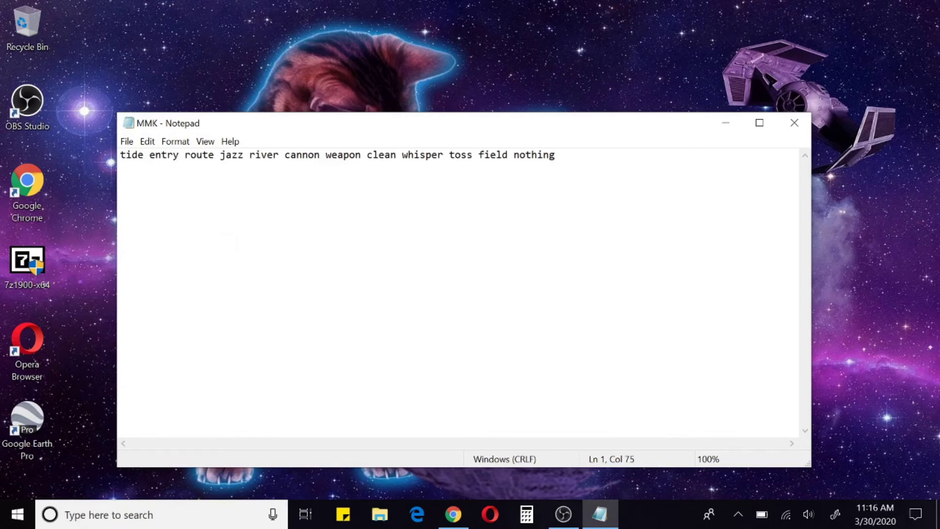
{"action": "left_click", "coordinate": [127, 142]}
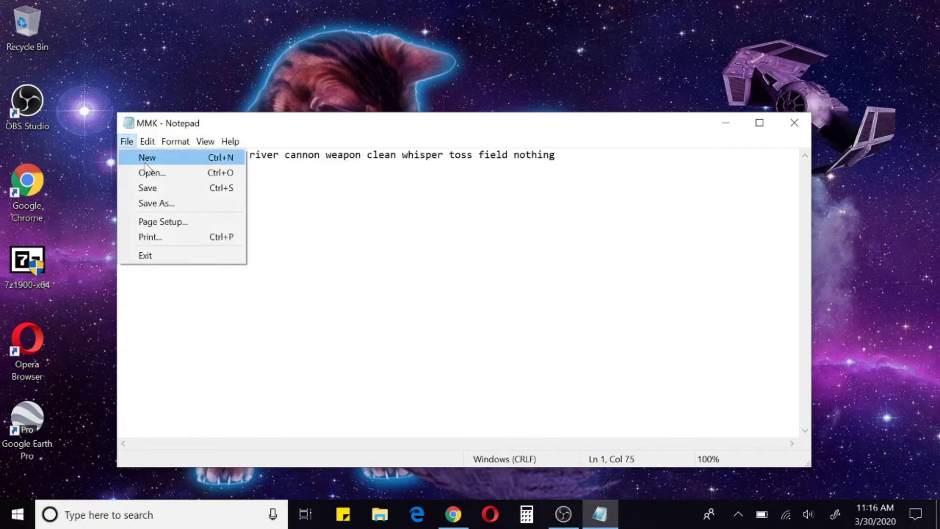
{"action": "left_click", "coordinate": [147, 188]}
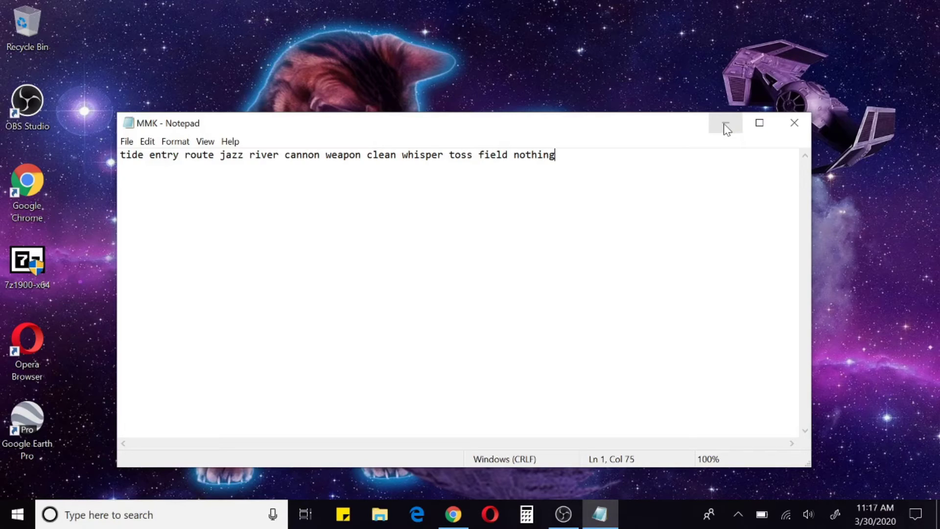
{"action": "left_click", "coordinate": [726, 127]}
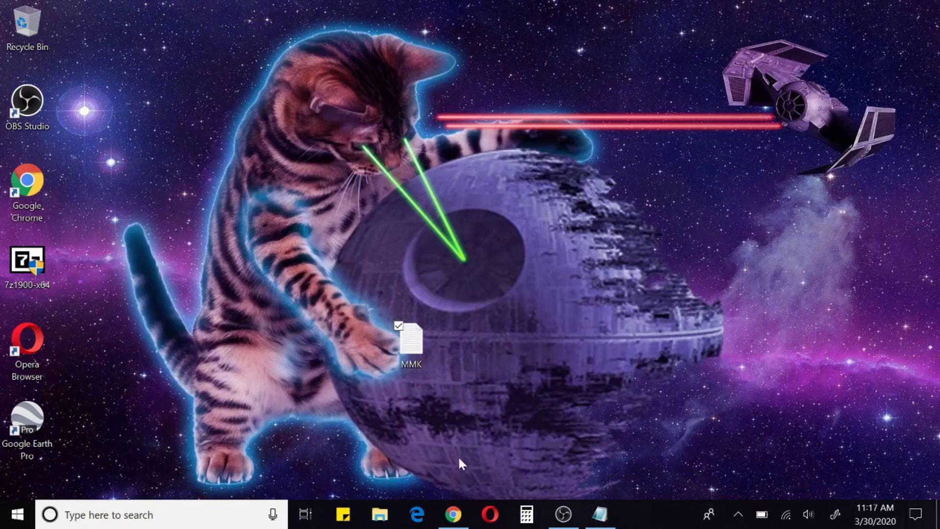
Step: Return to MetaMask's phrase confirmation page and review the saved phrase in Notepad
{"action": "left_click", "coordinate": [453, 514]}
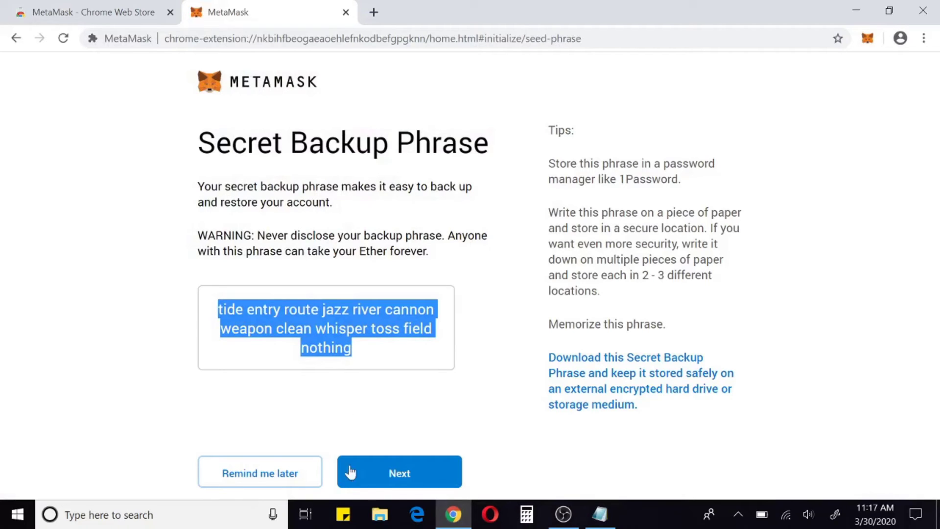
{"action": "left_click", "coordinate": [397, 473]}
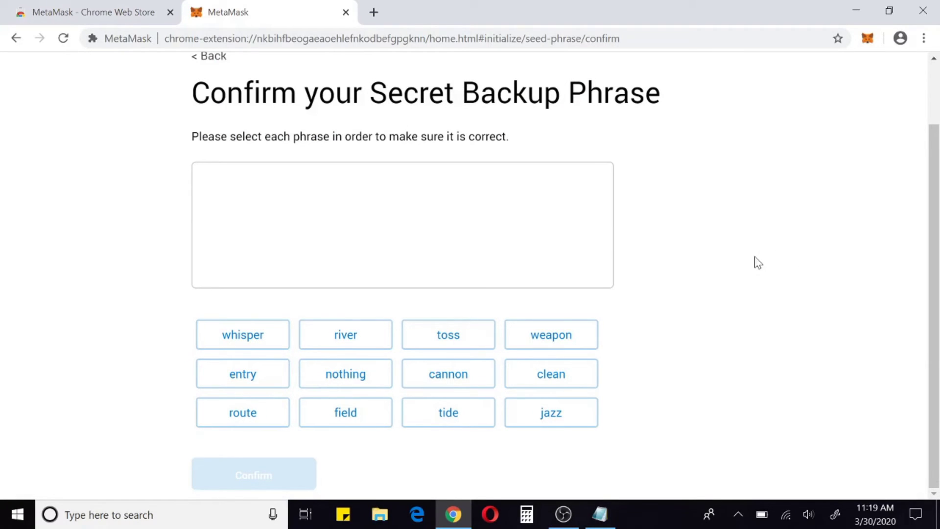
{"action": "left_click", "coordinate": [605, 520]}
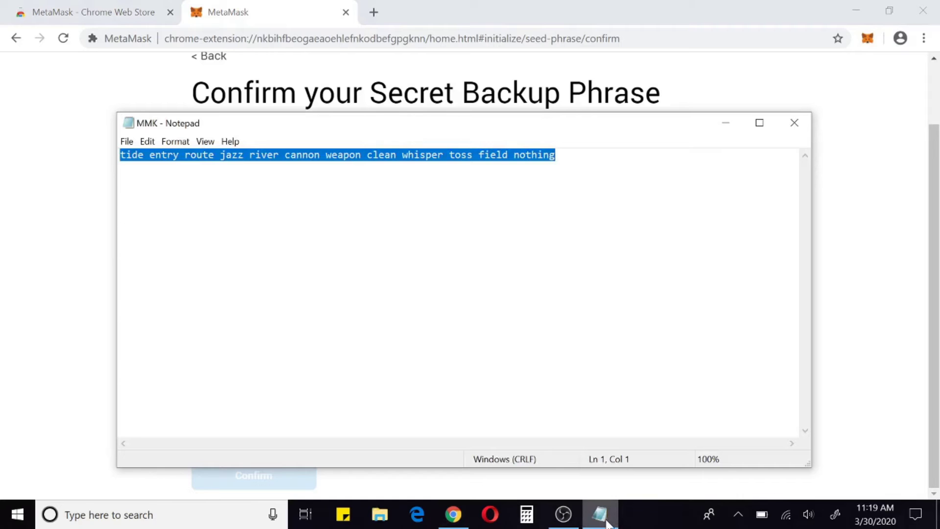
{"action": "left_click", "coordinate": [606, 523]}
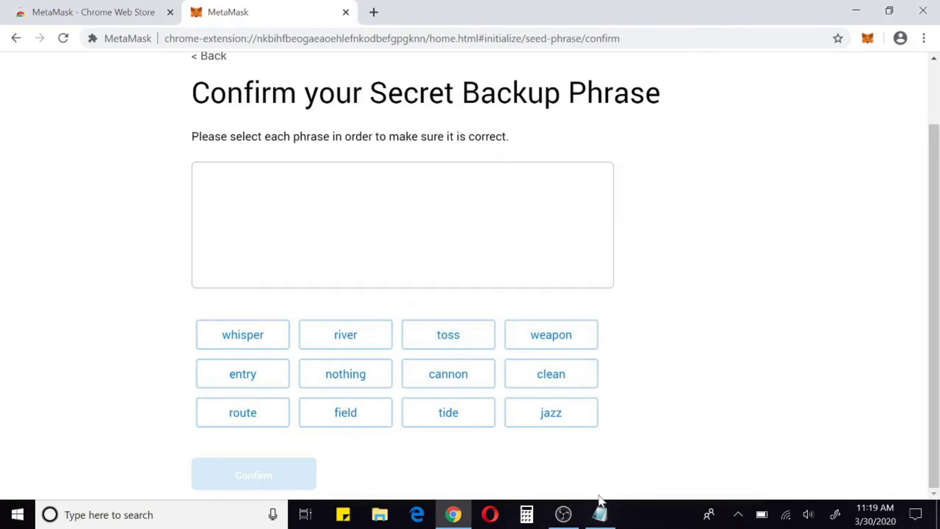
{"action": "left_click", "coordinate": [603, 522]}
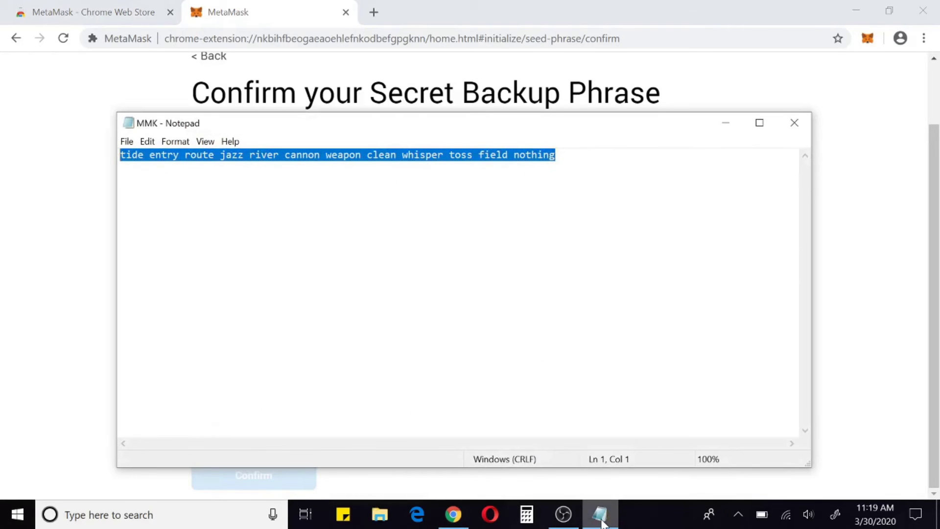
{"action": "left_click", "coordinate": [603, 522]}
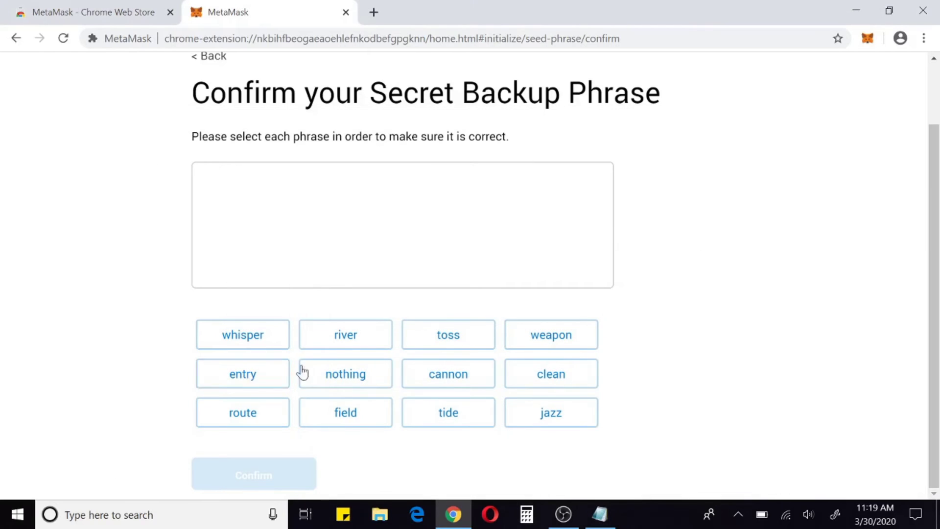
Step: Place the first five backup words in their saved order
{"action": "left_click", "coordinate": [446, 416]}
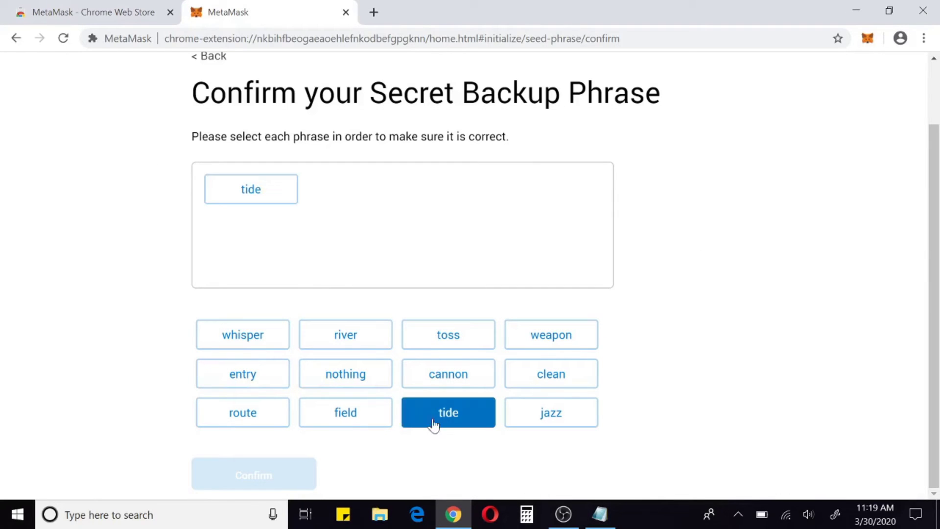
{"action": "left_click", "coordinate": [239, 377]}
{"action": "left_click", "coordinate": [250, 416]}
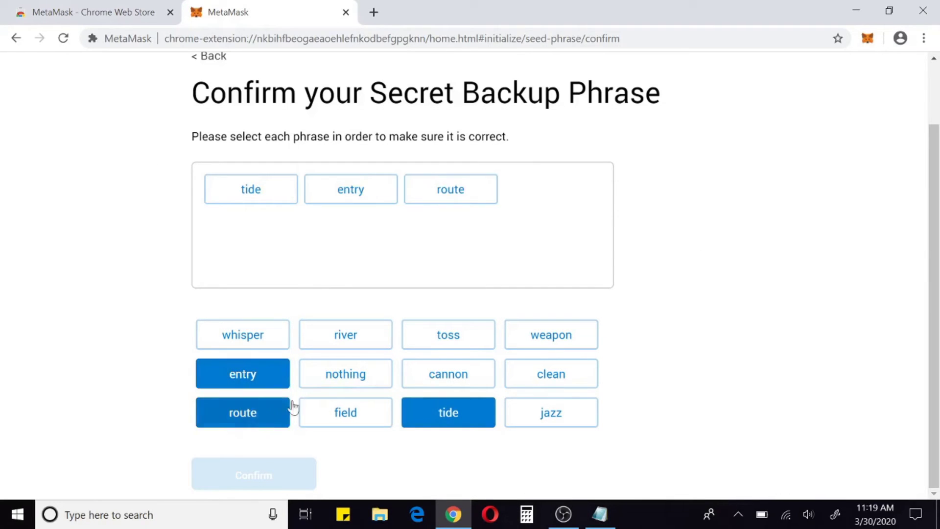
{"action": "left_click", "coordinate": [537, 424]}
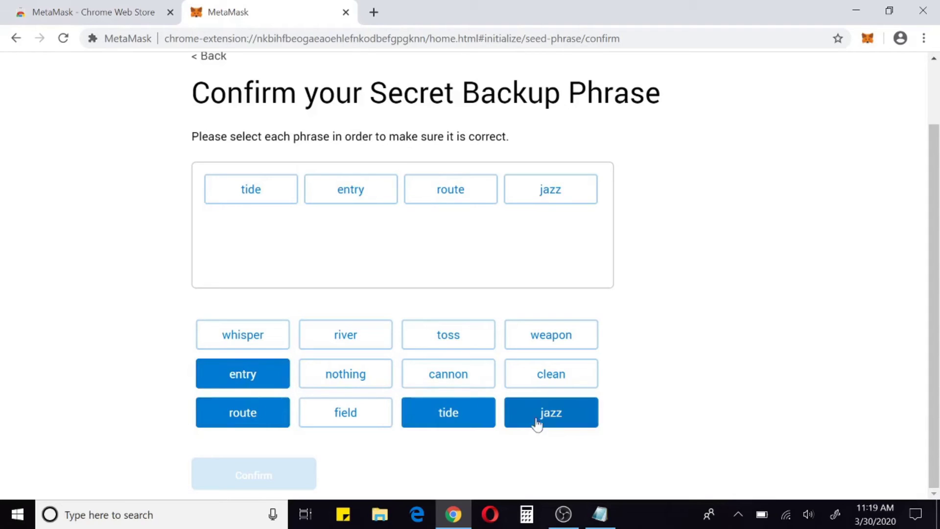
{"action": "left_click", "coordinate": [354, 331]}
Step: Recheck the Notepad note and place words six through twelve in order
{"action": "left_click", "coordinate": [604, 515]}
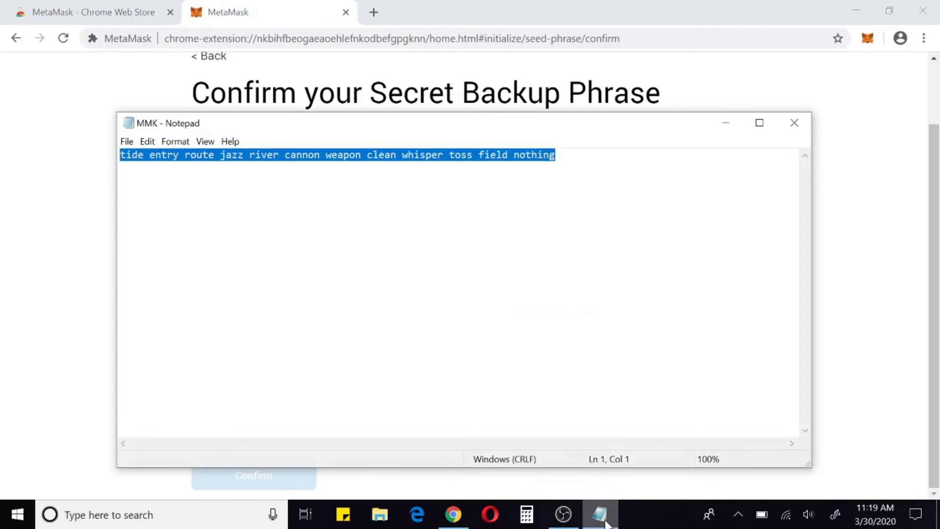
{"action": "left_click", "coordinate": [605, 520]}
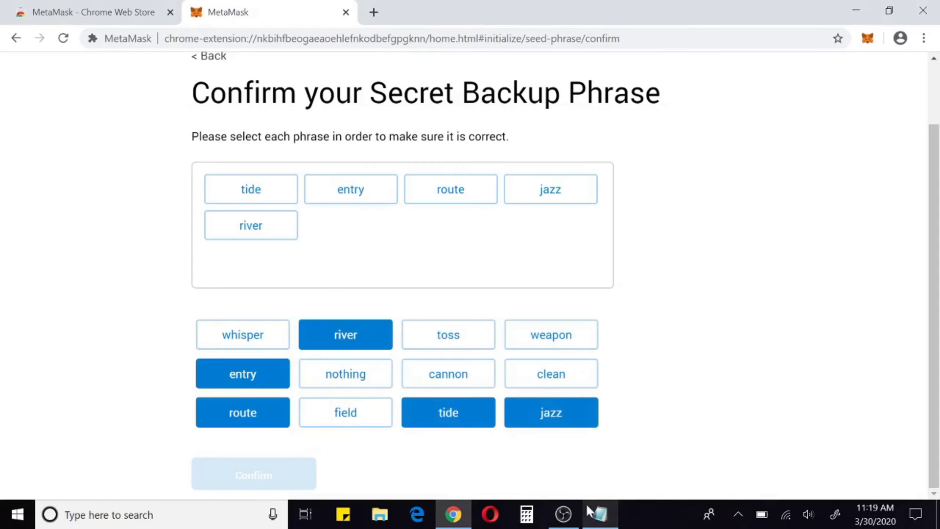
{"action": "left_click", "coordinate": [435, 379]}
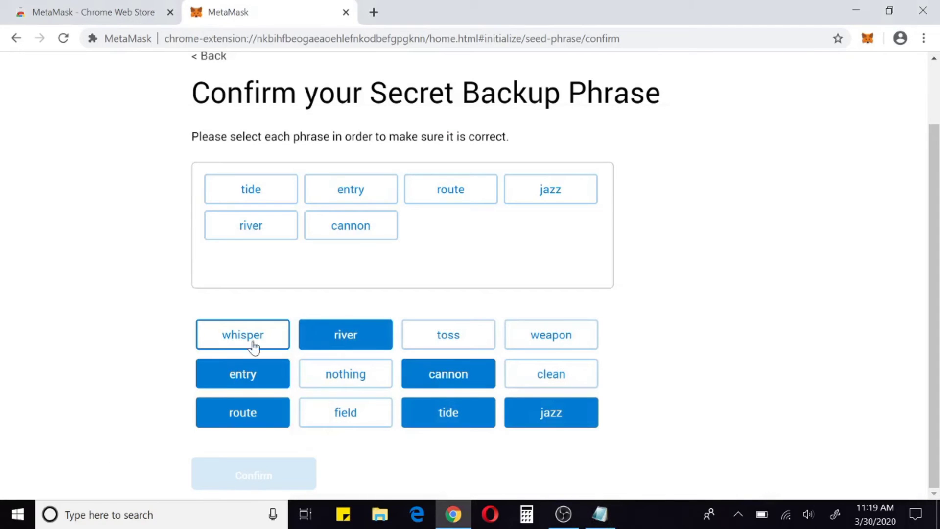
{"action": "left_click", "coordinate": [544, 348]}
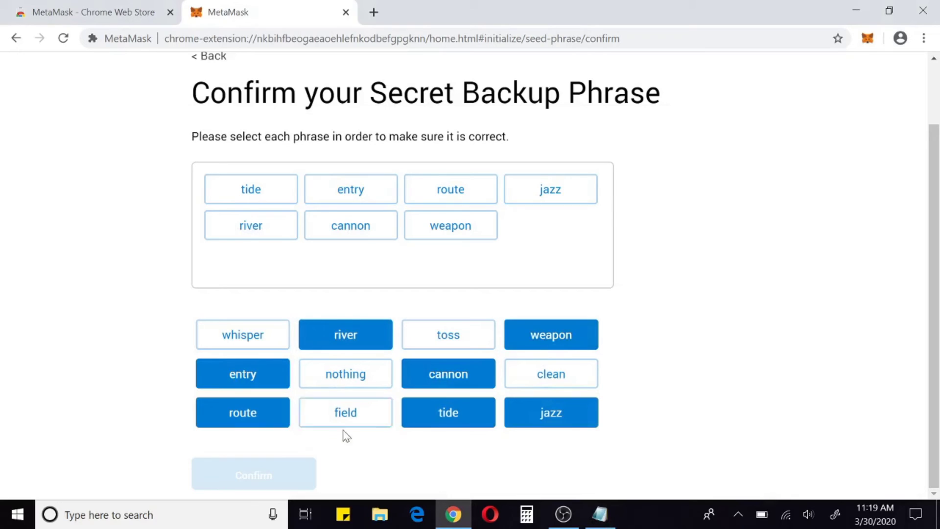
{"action": "left_click", "coordinate": [556, 386]}
{"action": "left_click", "coordinate": [597, 517]}
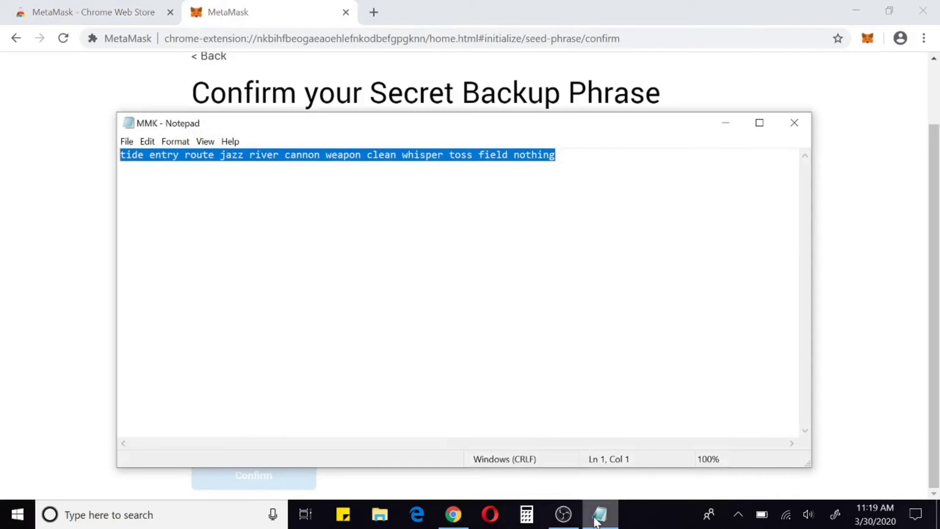
{"action": "left_click", "coordinate": [598, 518]}
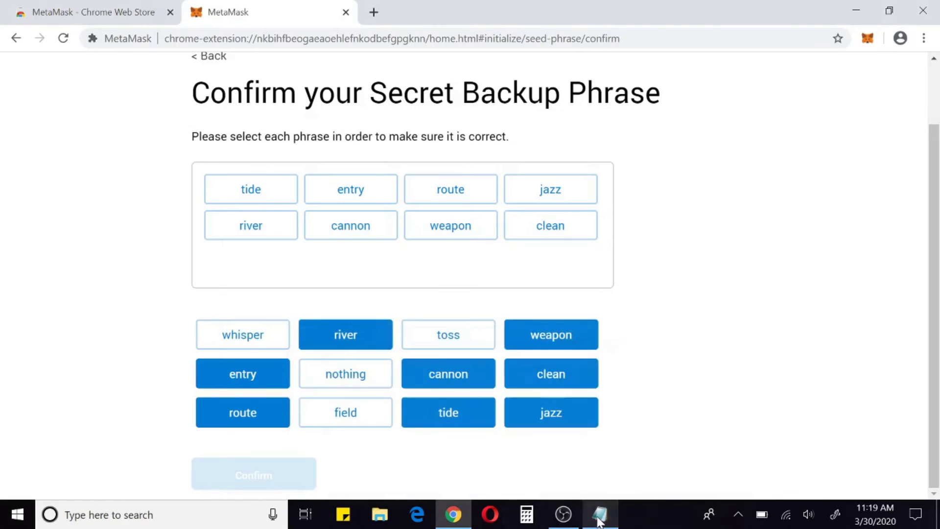
{"action": "left_click", "coordinate": [238, 334]}
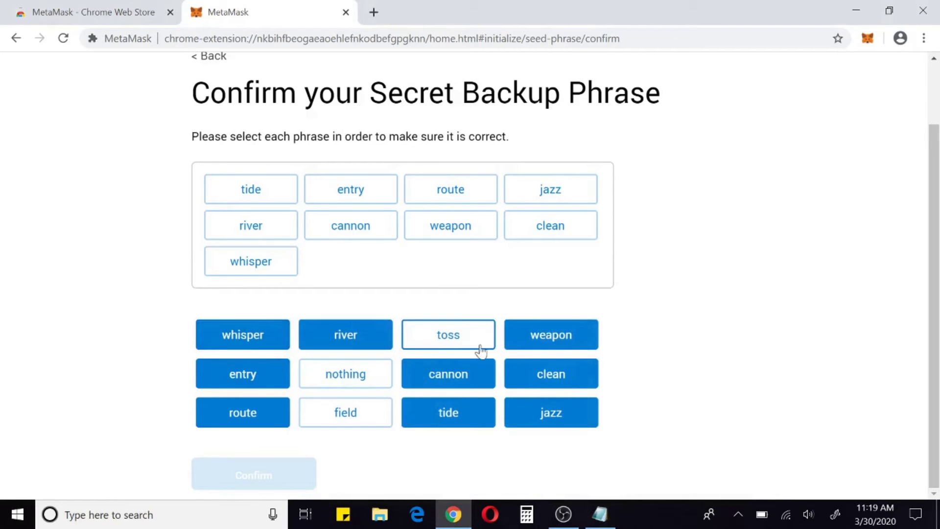
{"action": "left_click", "coordinate": [474, 346]}
{"action": "left_click", "coordinate": [361, 412]}
{"action": "left_click", "coordinate": [352, 382]}
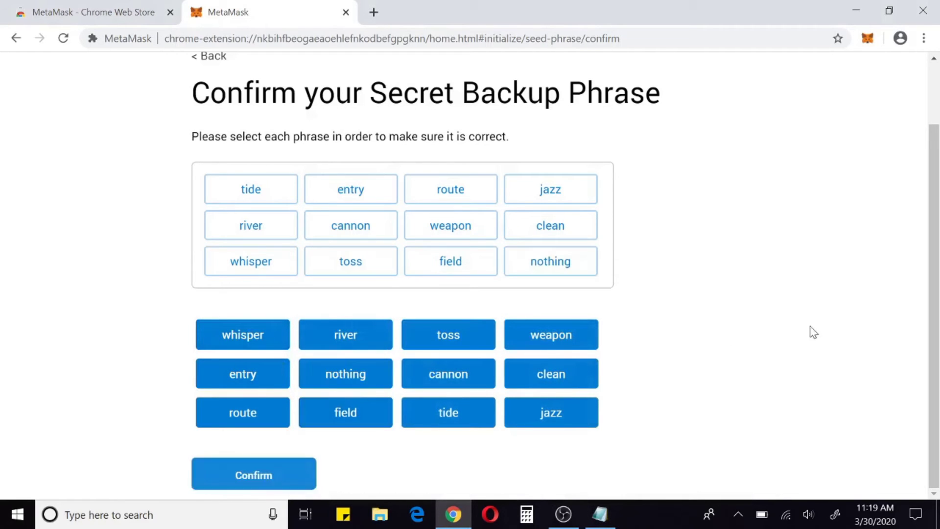
Step: Submit the backup phrase check and finish with All Done to reach Account 1
{"action": "left_click", "coordinate": [266, 477]}
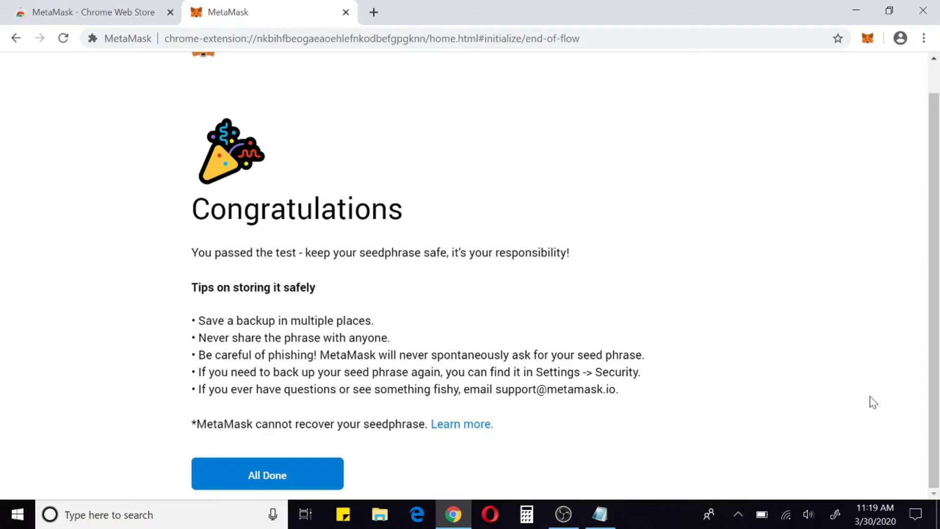
{"action": "left_click", "coordinate": [282, 477]}
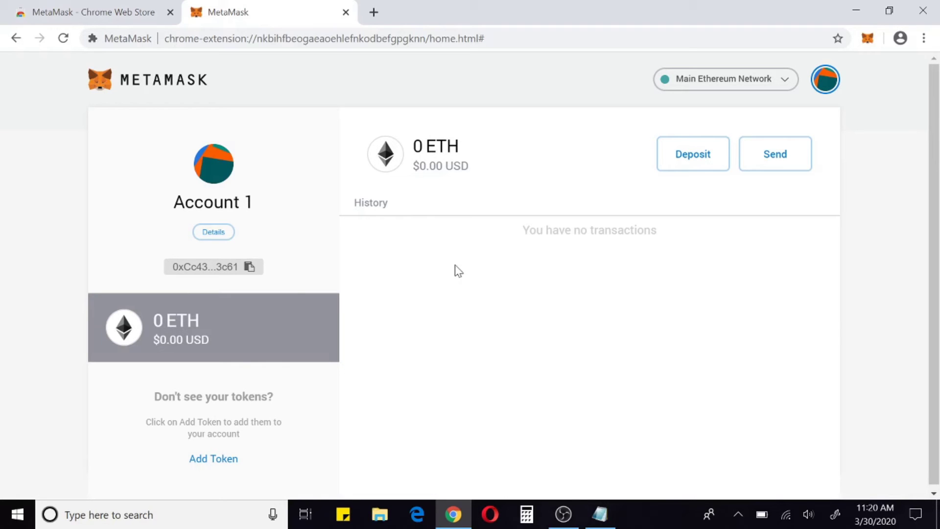
Step: Copy the Account 1 address, paste it into a new tab's address bar, then close that tab
{"action": "left_click", "coordinate": [227, 272]}
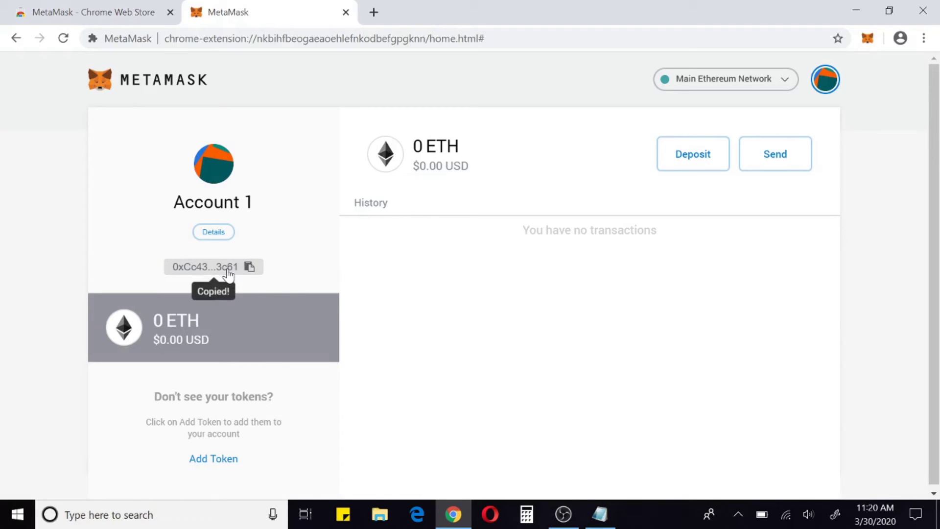
{"action": "left_click", "coordinate": [373, 14]}
{"action": "right_click", "coordinate": [329, 39]}
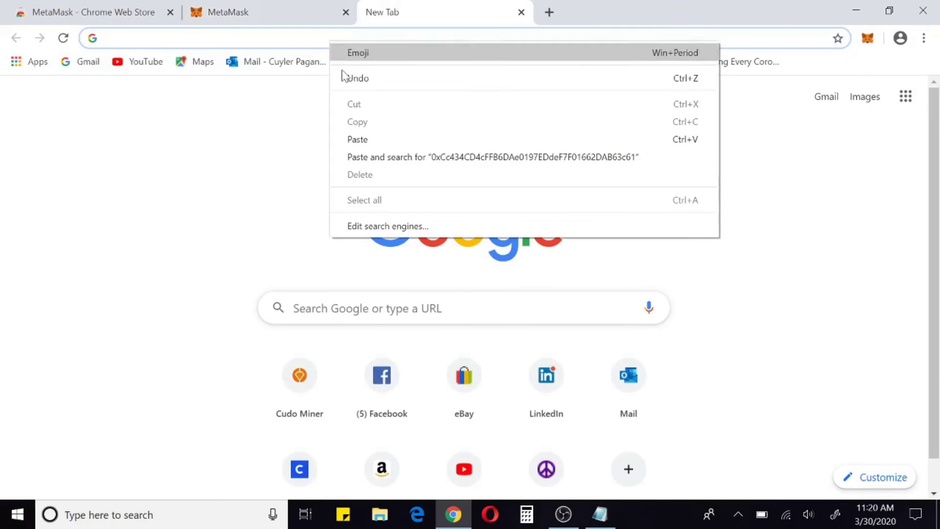
{"action": "left_click", "coordinate": [358, 139]}
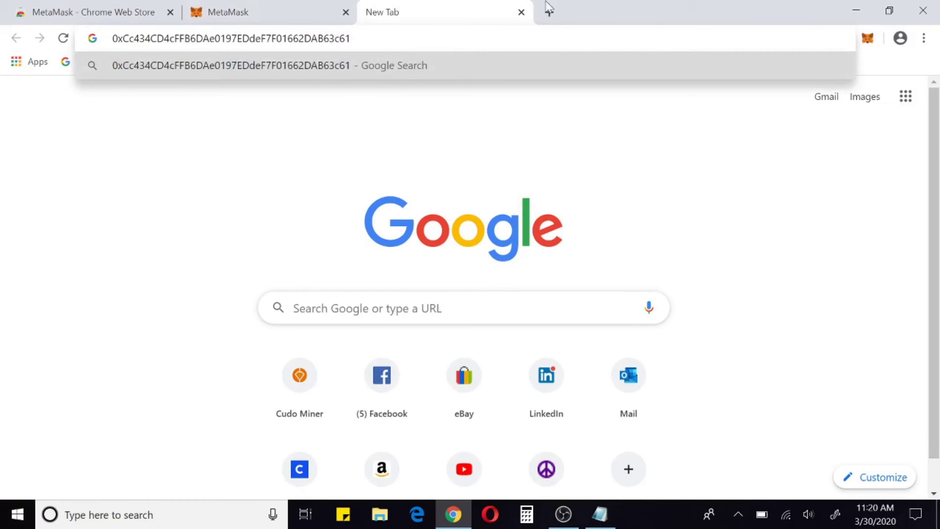
{"action": "left_click", "coordinate": [521, 12]}
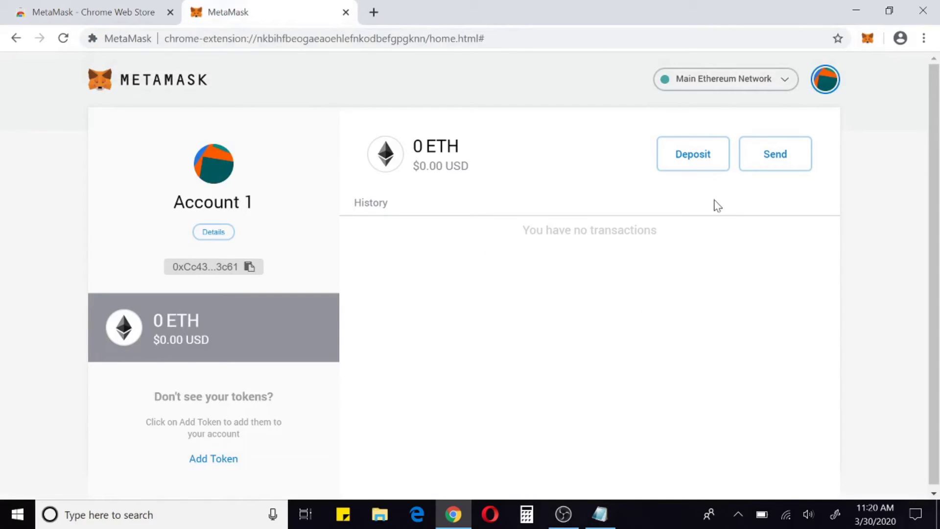
{"action": "left_click", "coordinate": [825, 80]}
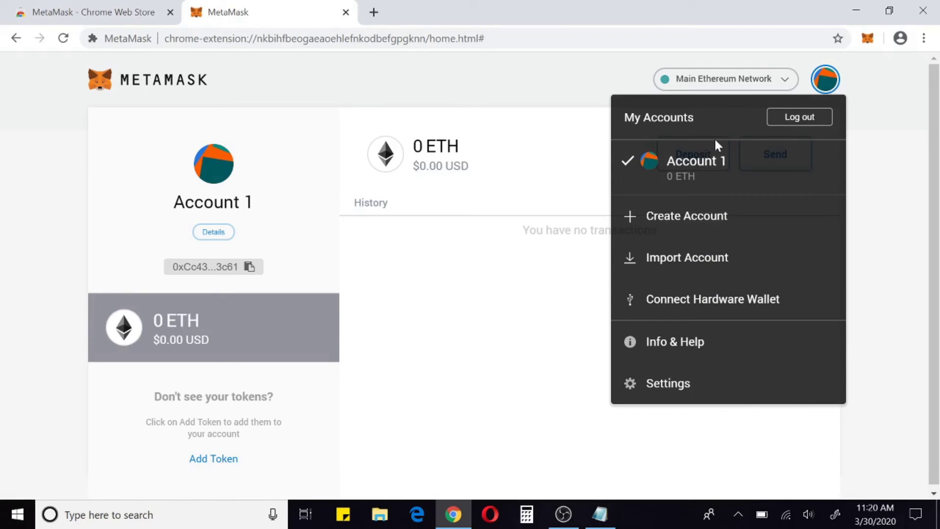
{"action": "left_click", "coordinate": [876, 172]}
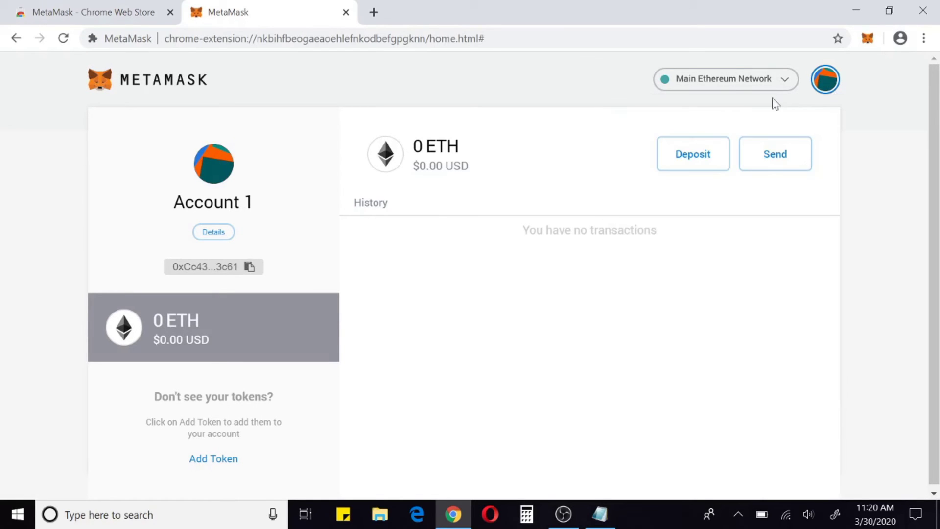
{"action": "left_click", "coordinate": [776, 84]}
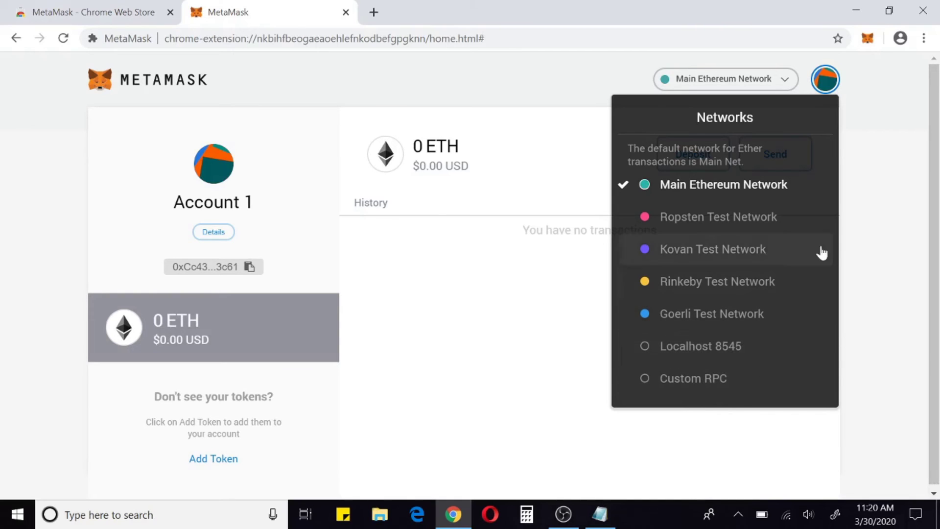
{"action": "left_click", "coordinate": [860, 221]}
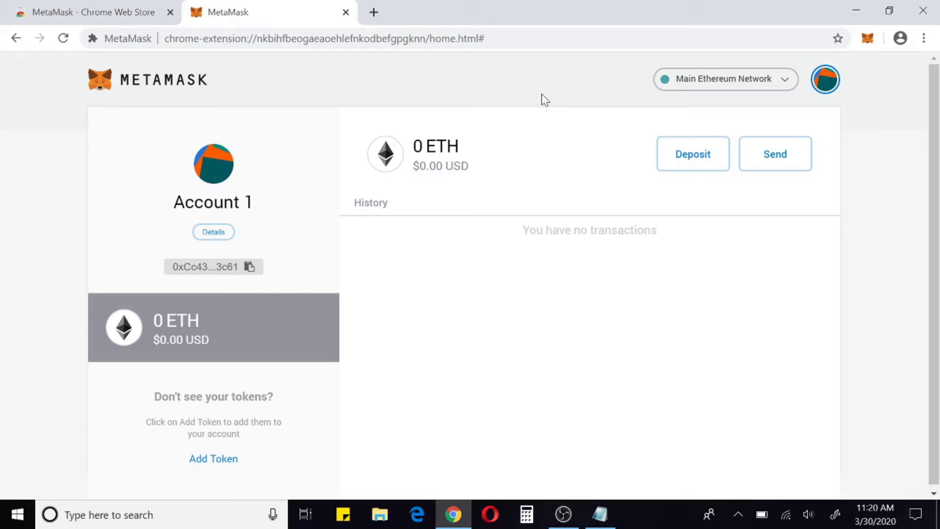
{"action": "left_click", "coordinate": [869, 43]}
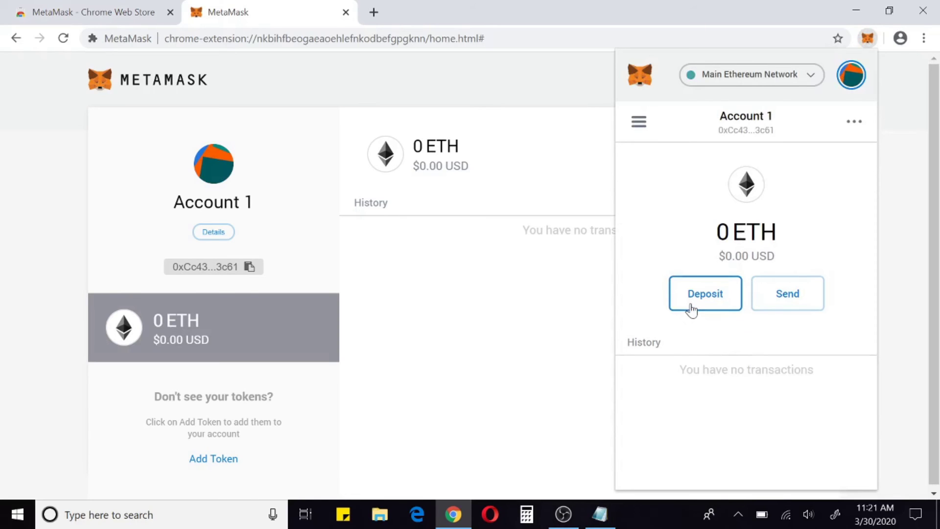
{"action": "left_click", "coordinate": [799, 305]}
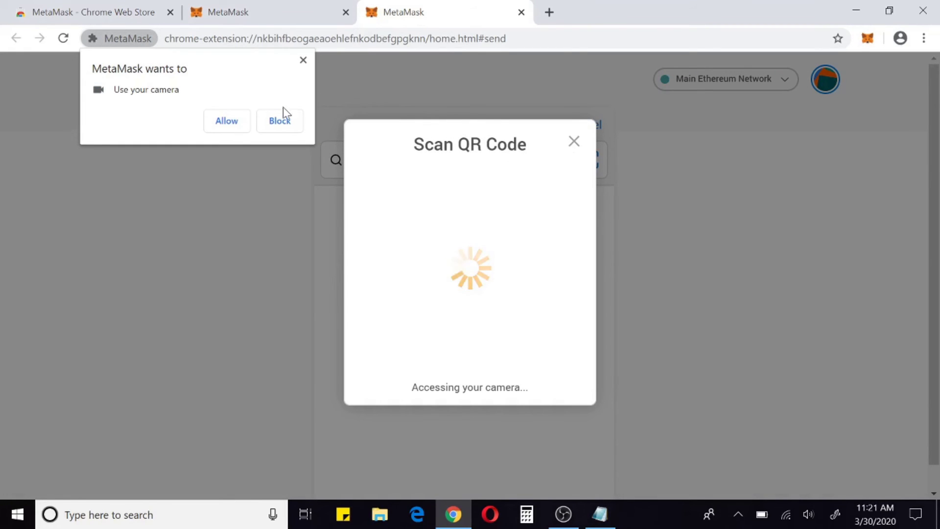
{"action": "left_click", "coordinate": [274, 122]}
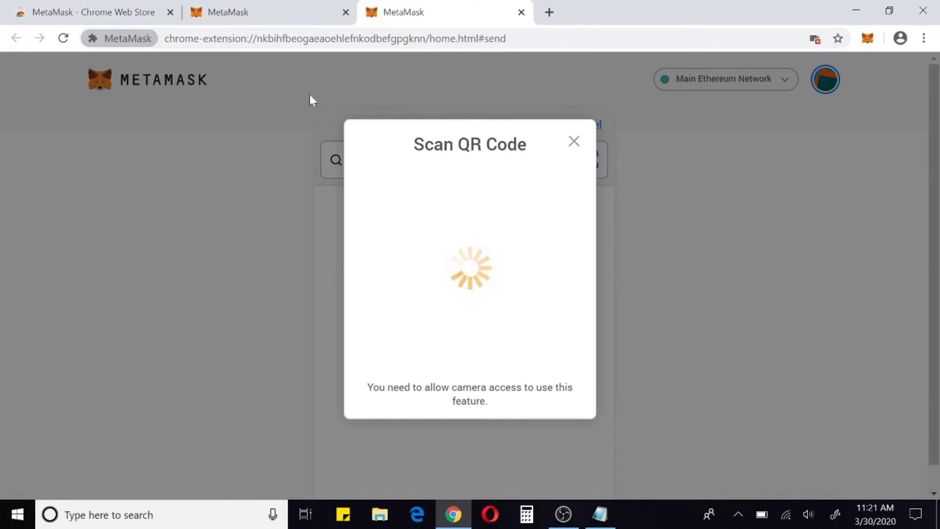
{"action": "left_click", "coordinate": [521, 12]}
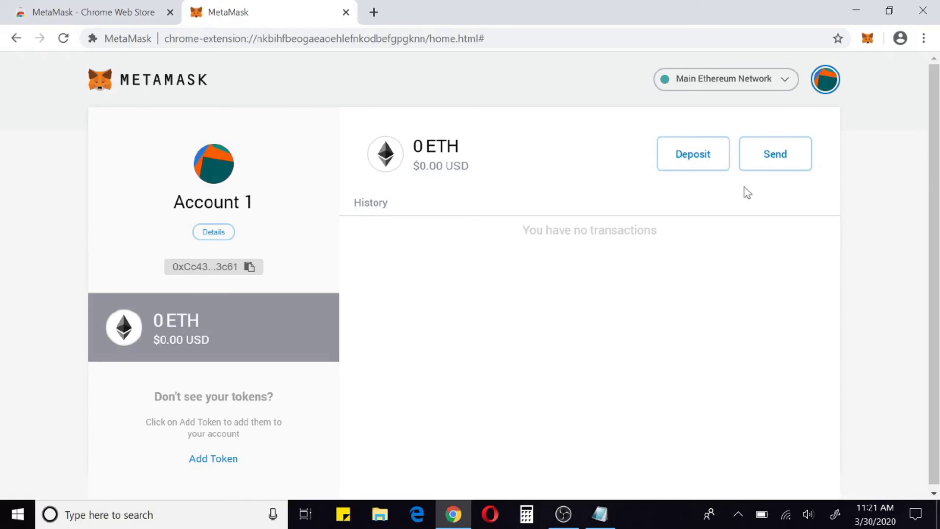
{"action": "left_click", "coordinate": [689, 168]}
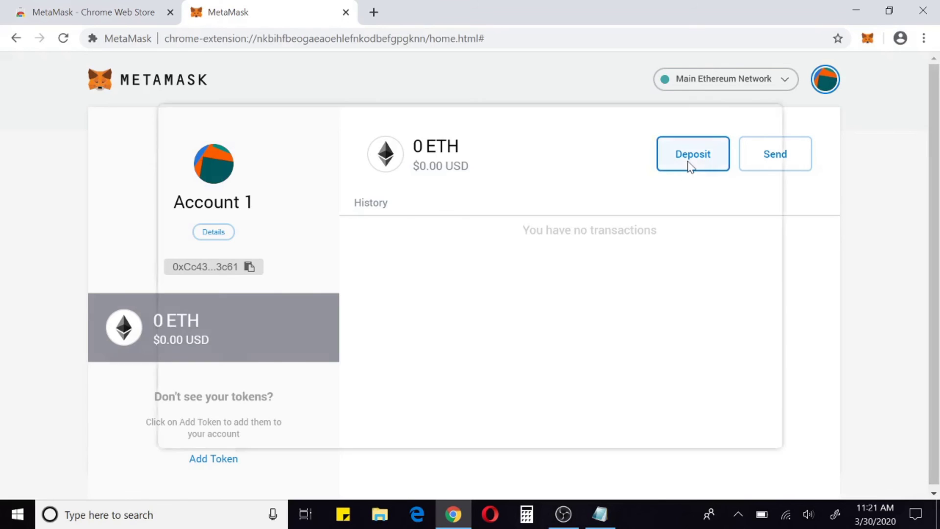
{"action": "scroll", "coordinate": [482, 260], "scroll_direction": "down", "scroll_amount": 2}
{"action": "scroll", "coordinate": [495, 269], "scroll_direction": "up", "scroll_amount": 2}
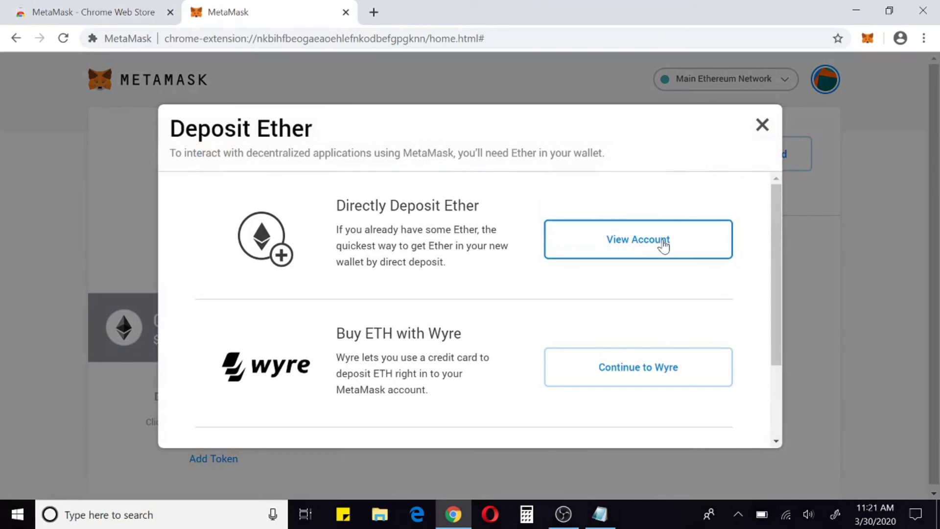
{"action": "scroll", "coordinate": [491, 261], "scroll_direction": "down", "scroll_amount": 2}
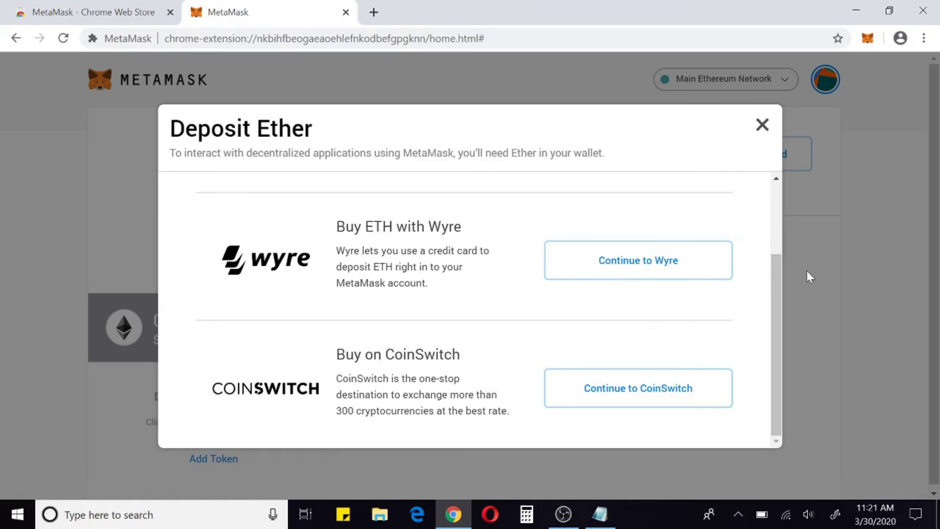
{"action": "left_click_drag", "start_coordinate": [777, 309], "coordinate": [753, 151]}
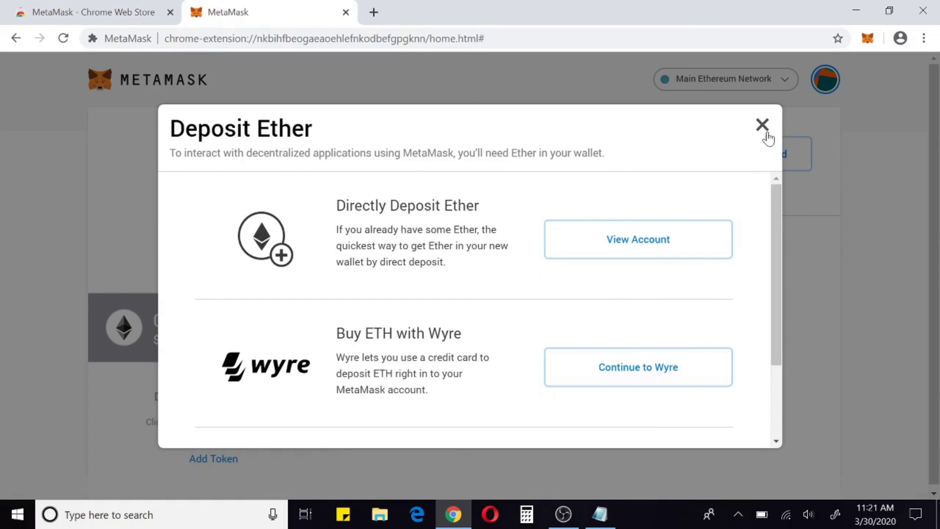
{"action": "left_click", "coordinate": [762, 125]}
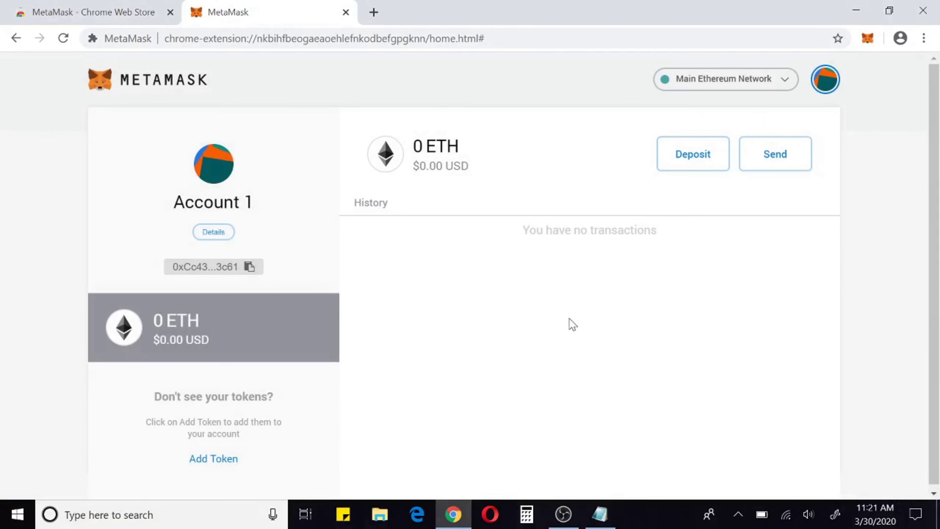